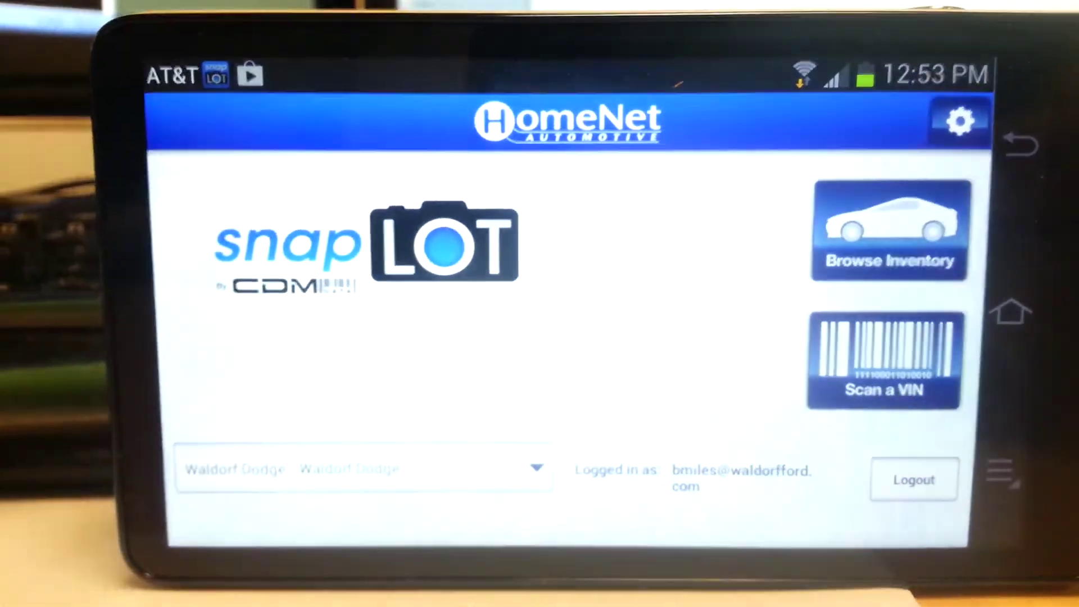
Open Settings to check the SnapLot version 1.0.0.55 on the Application tab.
left_click(957, 123)
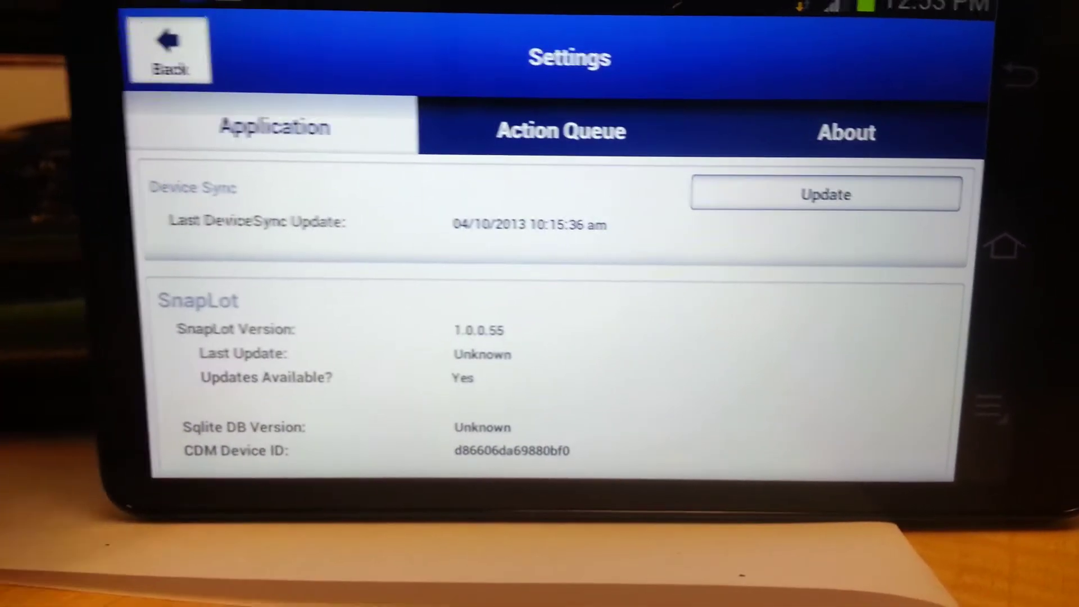
Review the pending photo uploads, return home, and open the Dealer Name list.
left_click(563, 133)
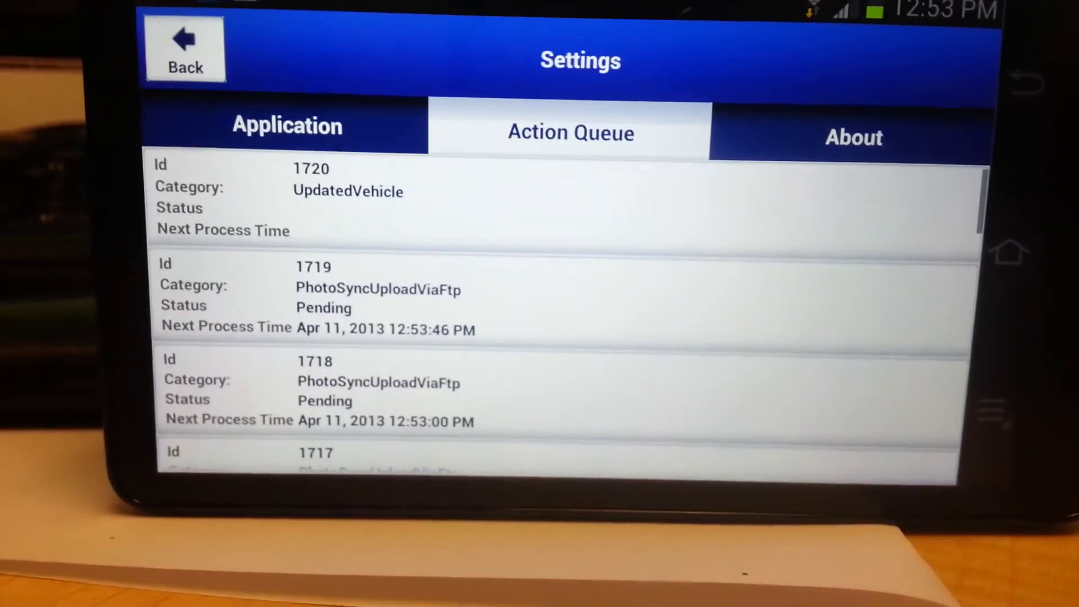
scroll(337, 338, "down", 5)
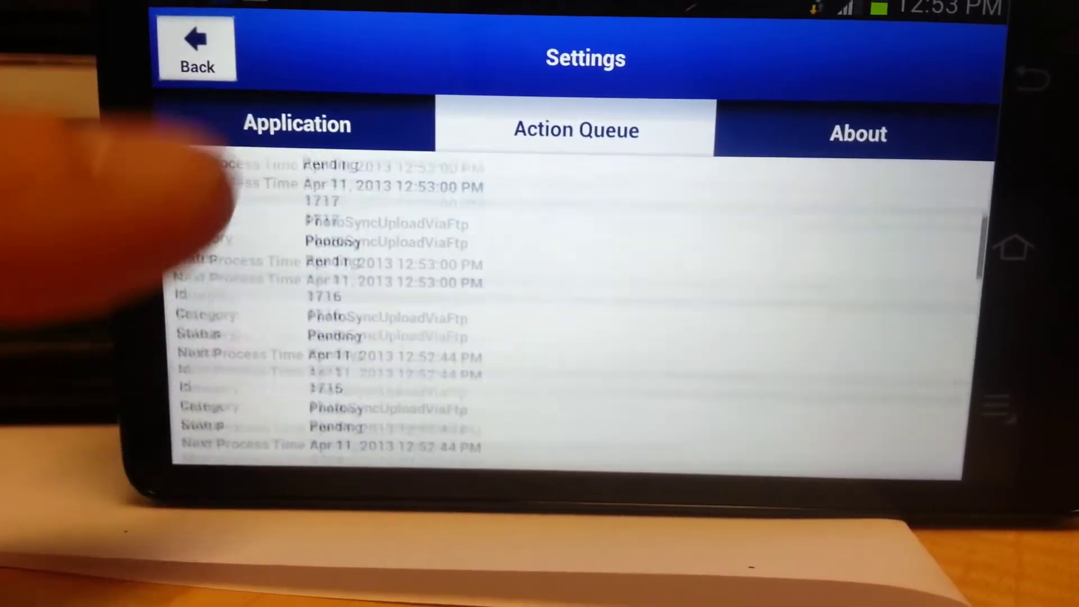
scroll(338, 337, "down", 5)
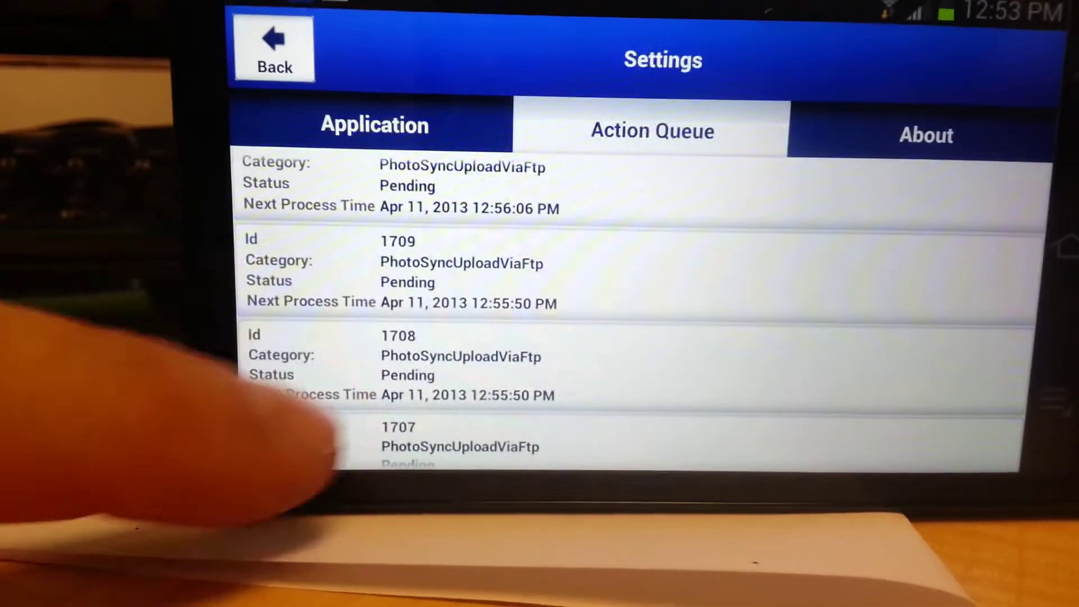
scroll(337, 379, "down", 3)
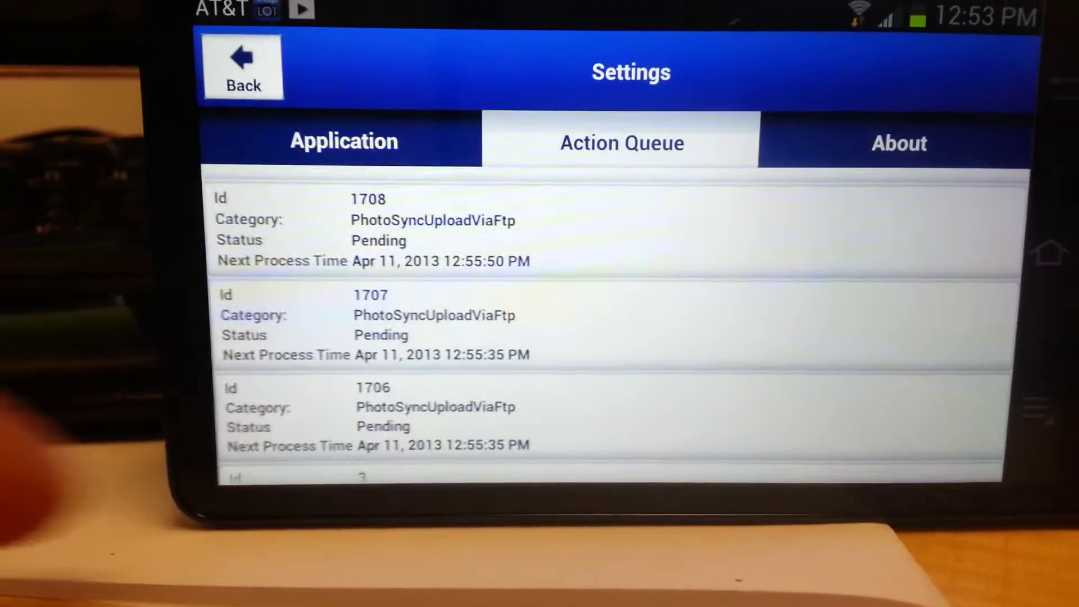
scroll(337, 337, "down", 3)
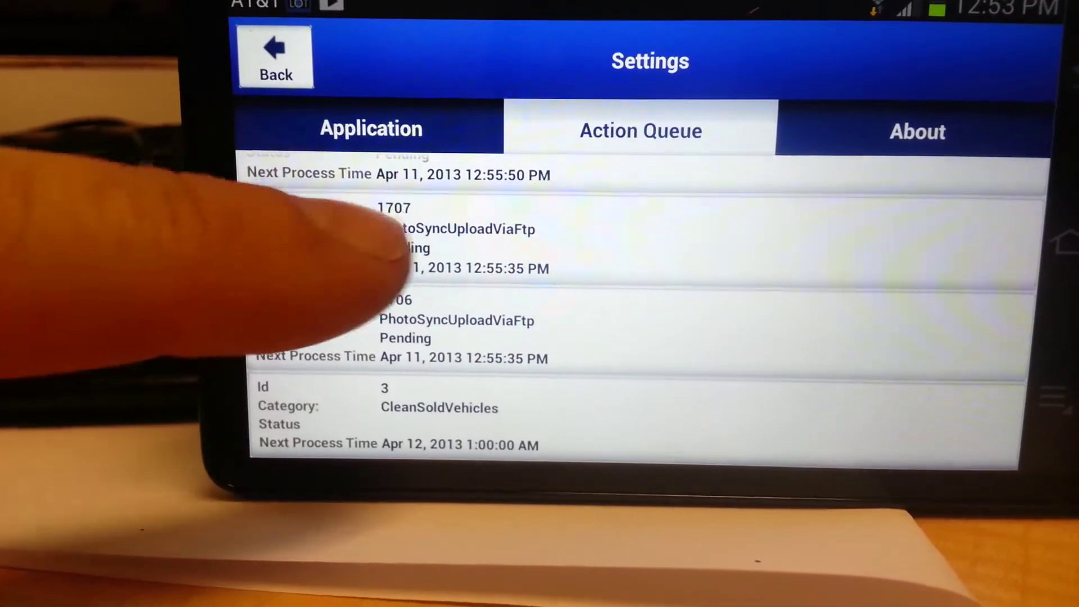
scroll(337, 295, "up", 3)
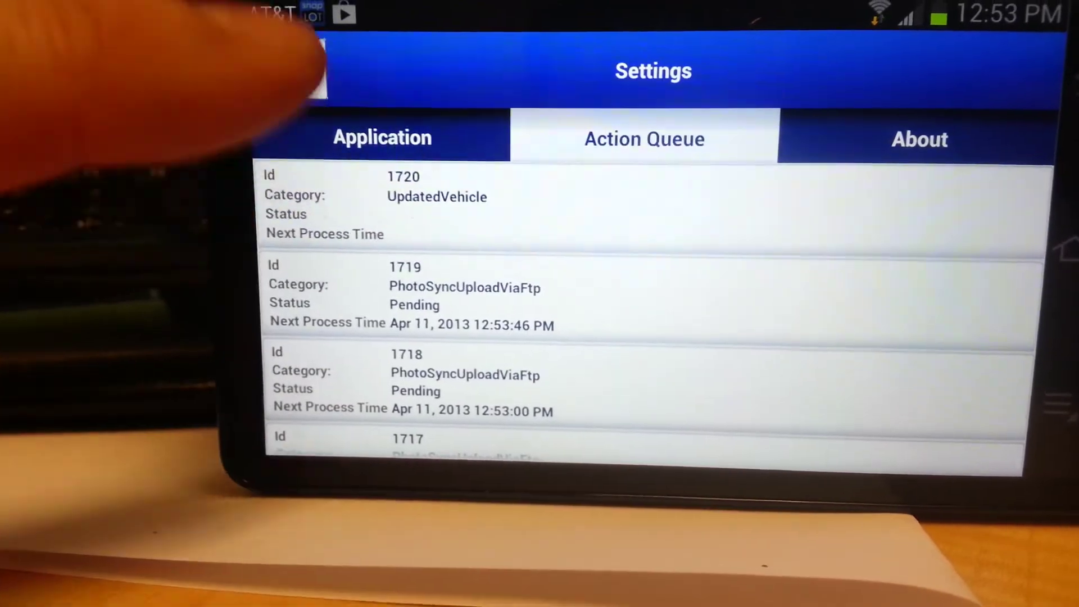
left_click(286, 64)
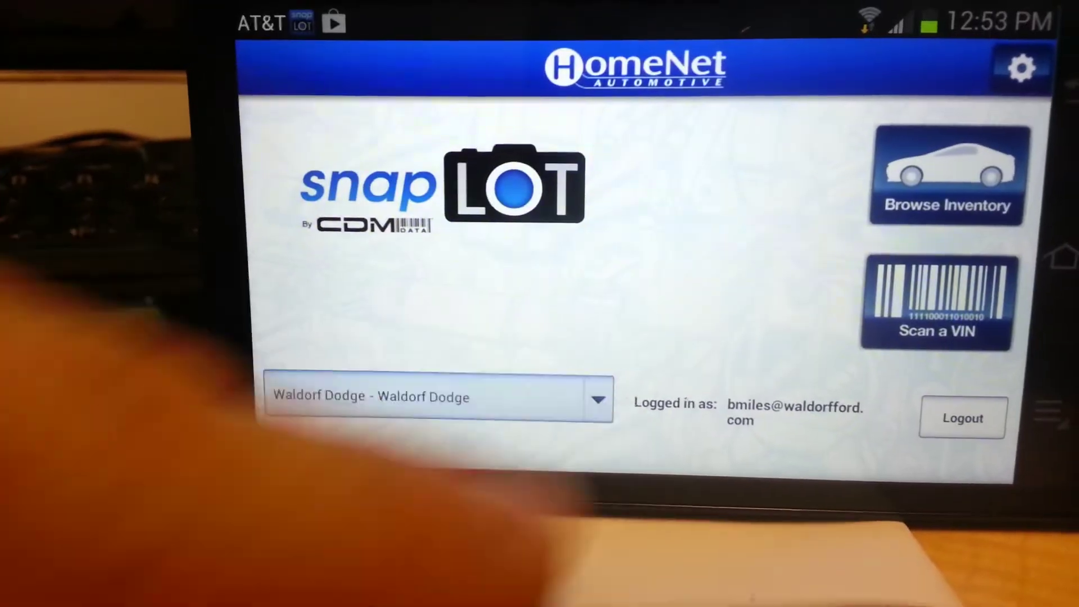
left_click(439, 397)
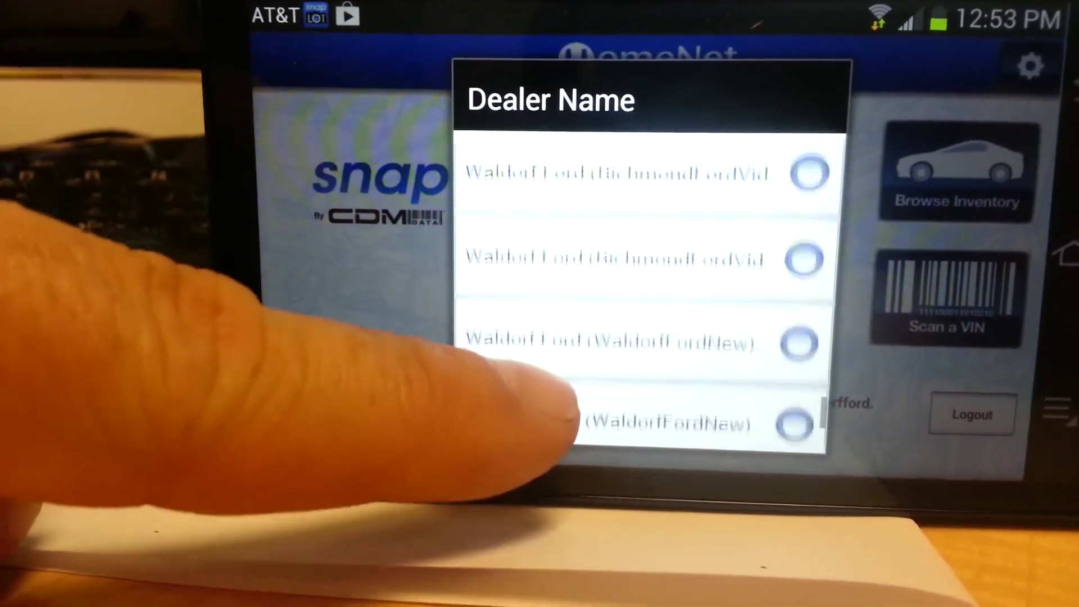
scroll(640, 321, "up", 3)
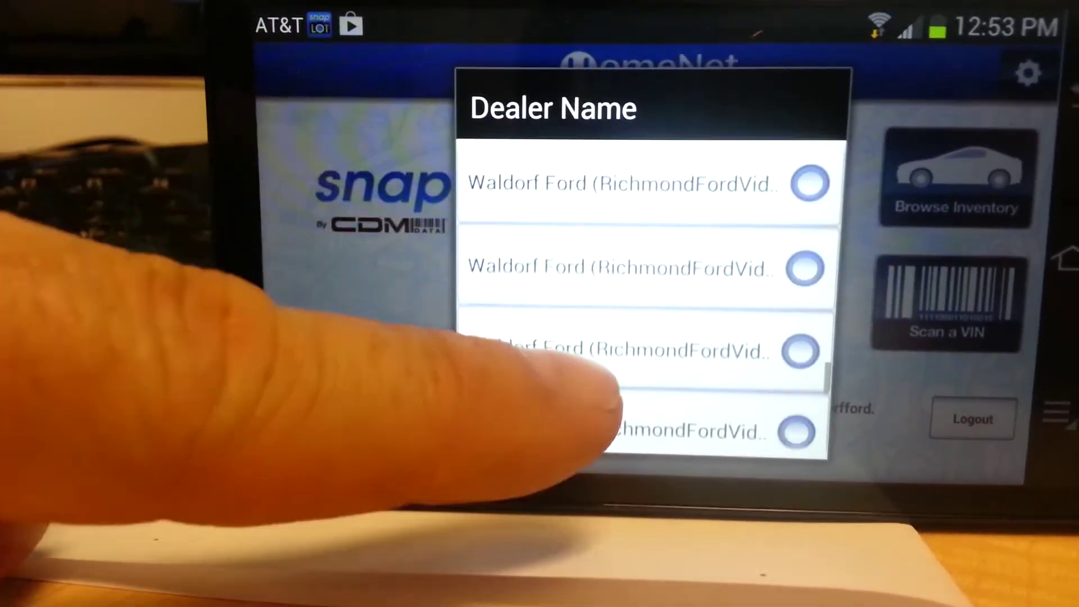
scroll(640, 320, "up", 3)
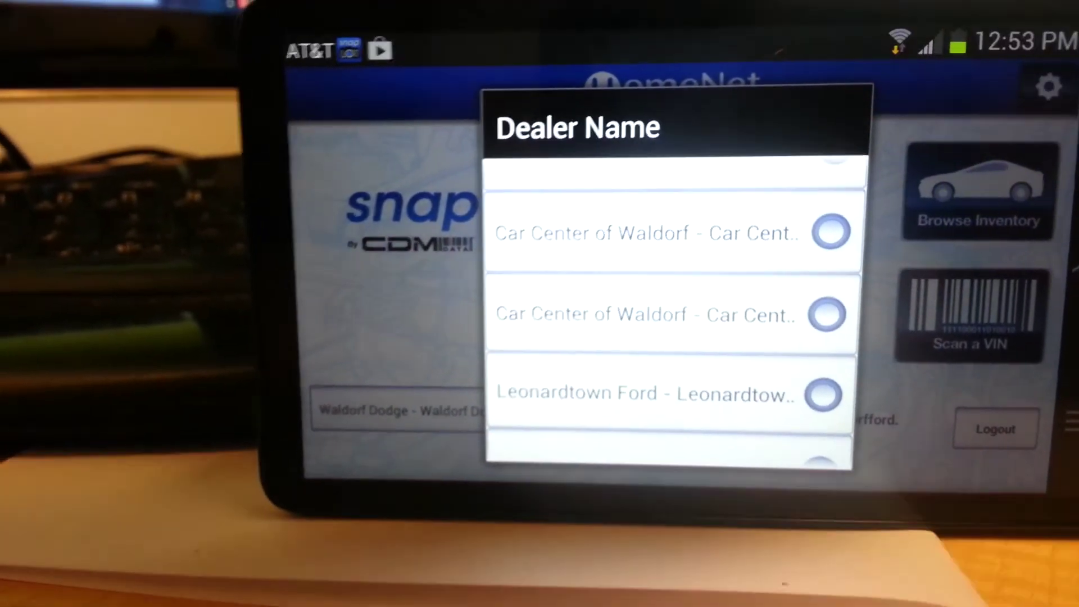
Dismiss the duplicated dealer list, keeping Waldorf Dodge selected.
key("Escape")
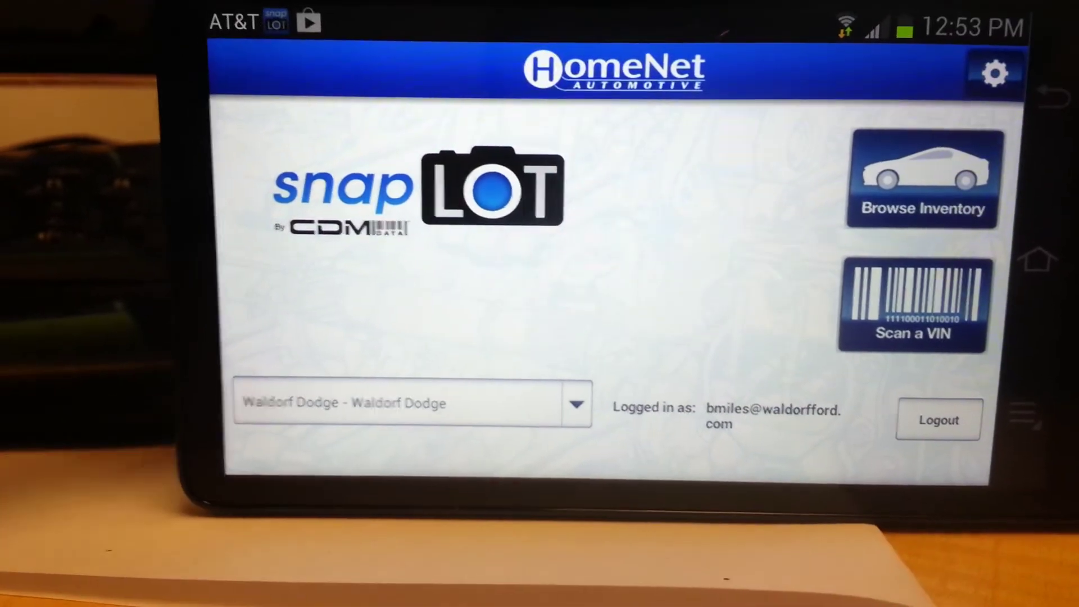
Reopen Settings and show the Action Queue of pending photo uploads.
left_click(991, 85)
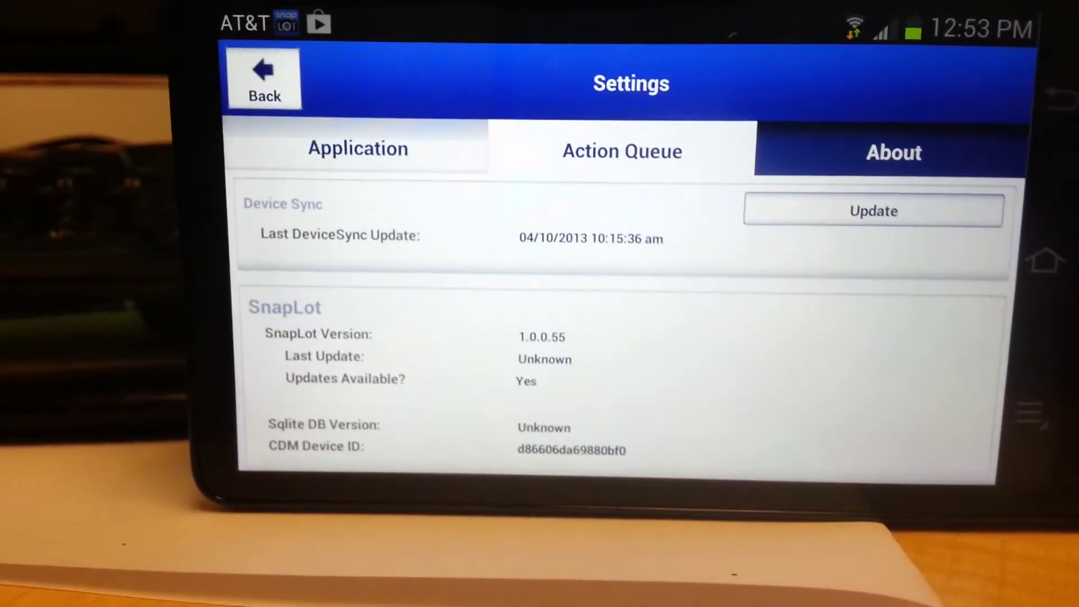
left_click(625, 144)
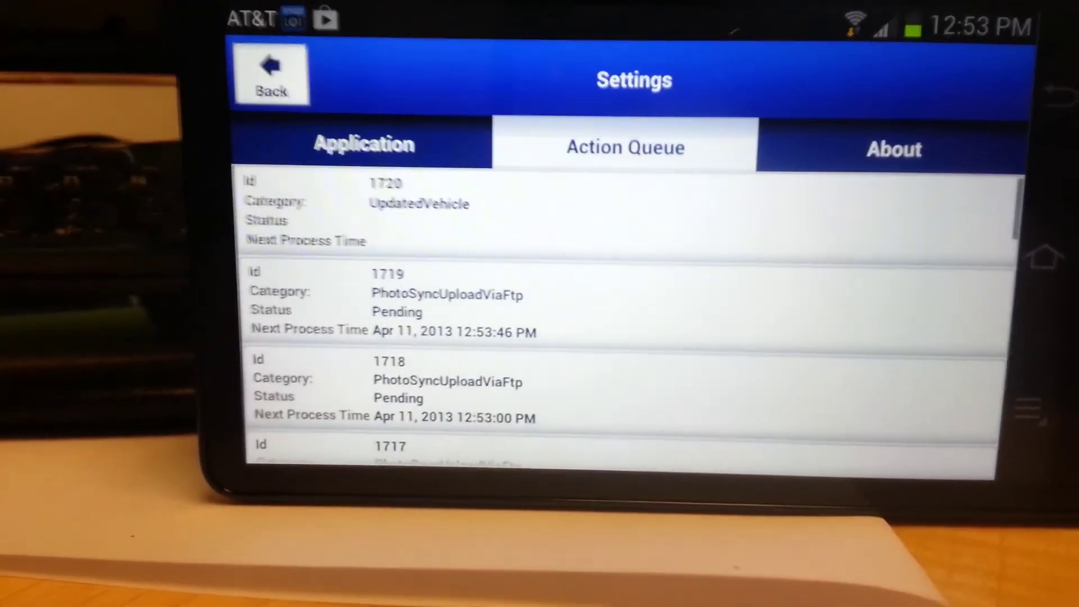
scroll(539, 337, "down", 10)
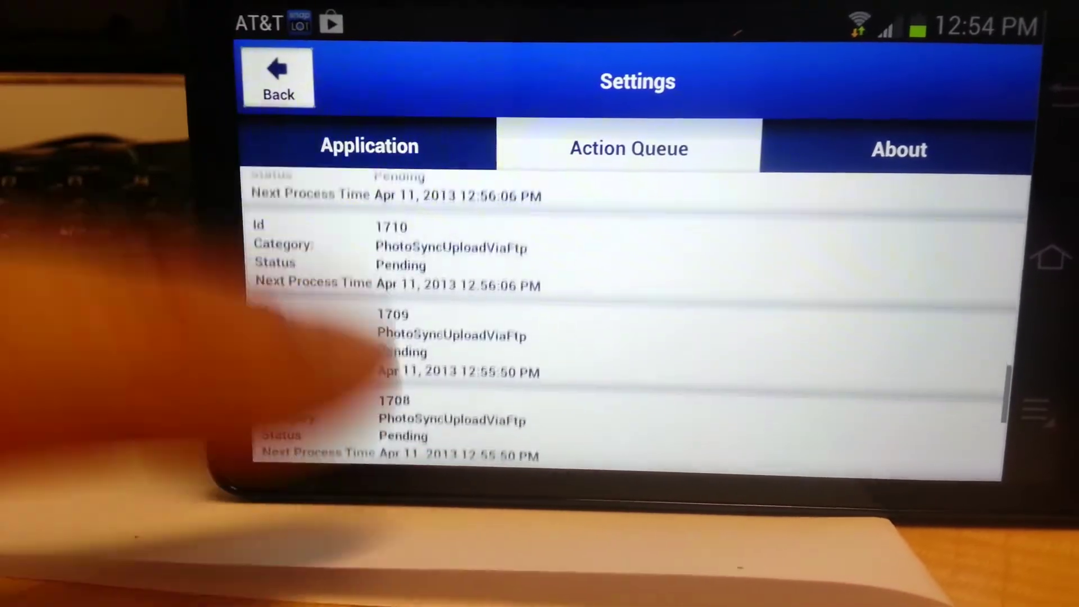